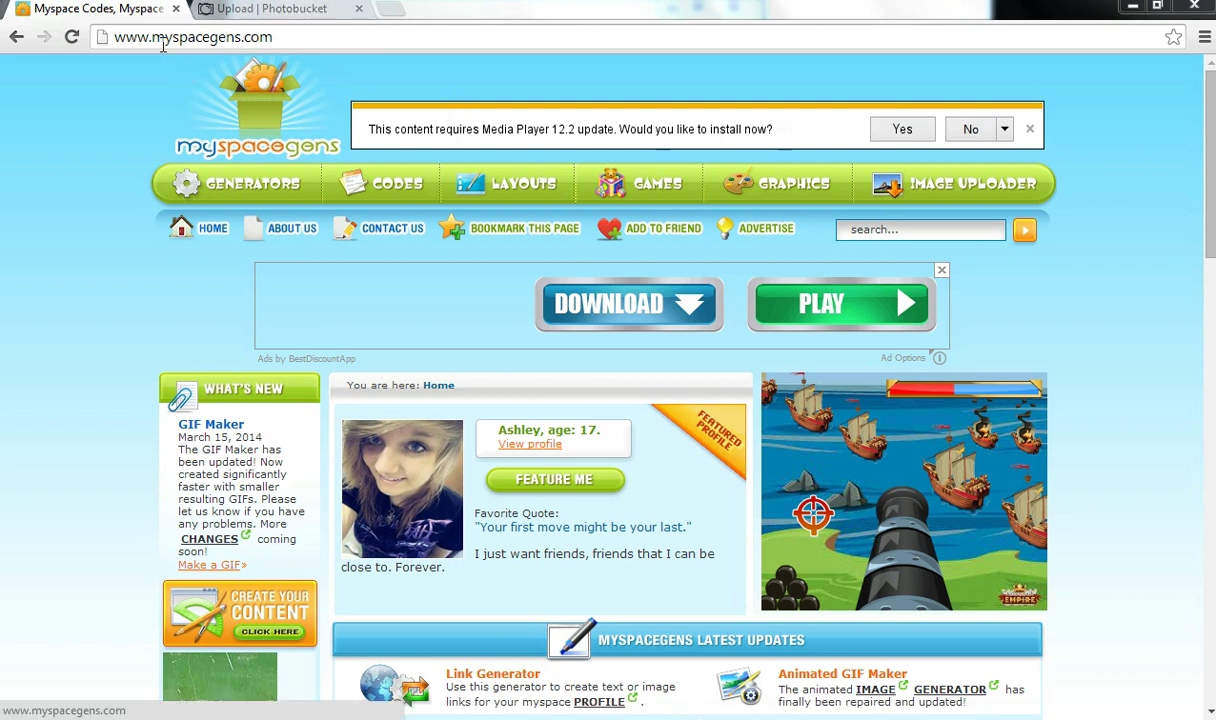
Reload the MySpaceGens home page, then go to Photobucket and dismiss the shopping ad panel.
left_click(195, 68)
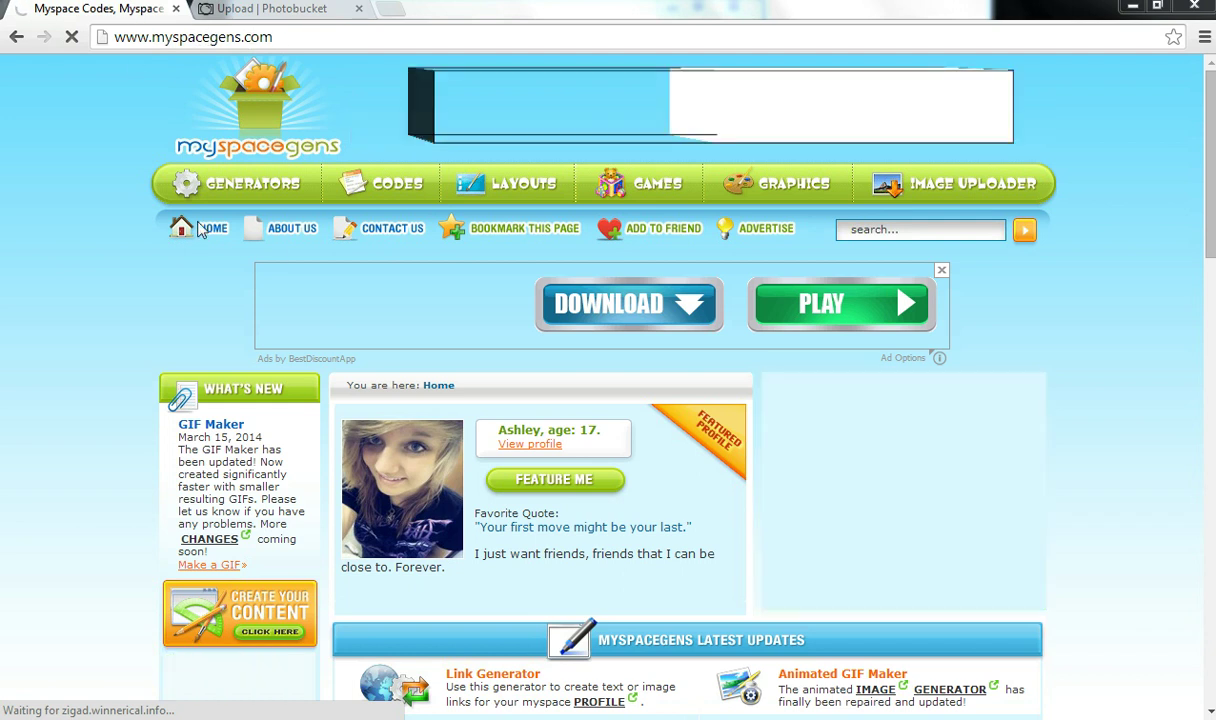
left_click(224, 8)
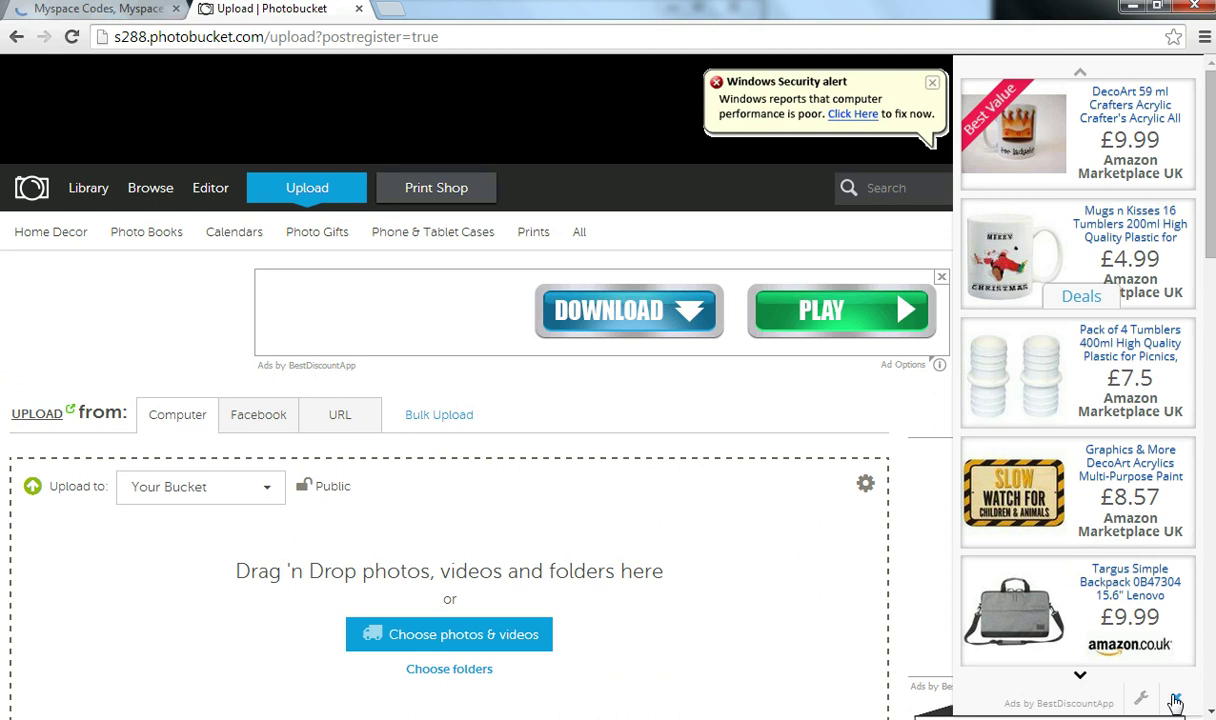
left_click(1176, 699)
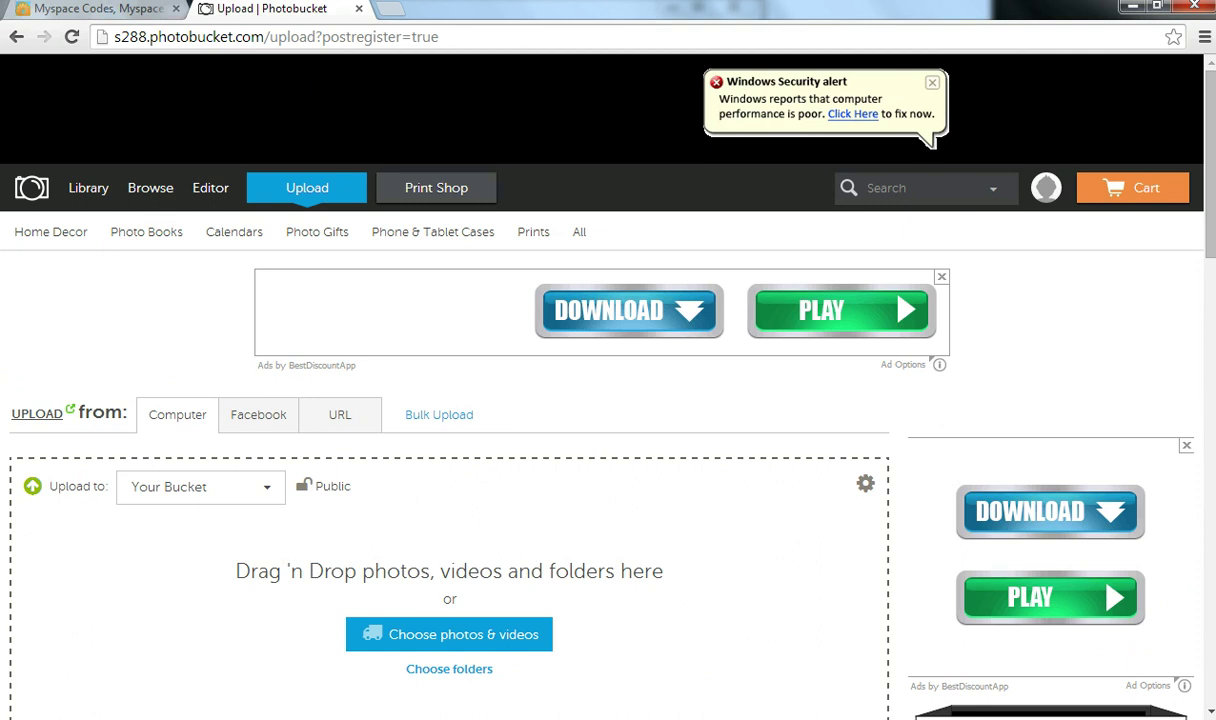
Upload the grey question-mark PNG from the Pictures library into Photobucket's drop zone.
key("alt+Tab")
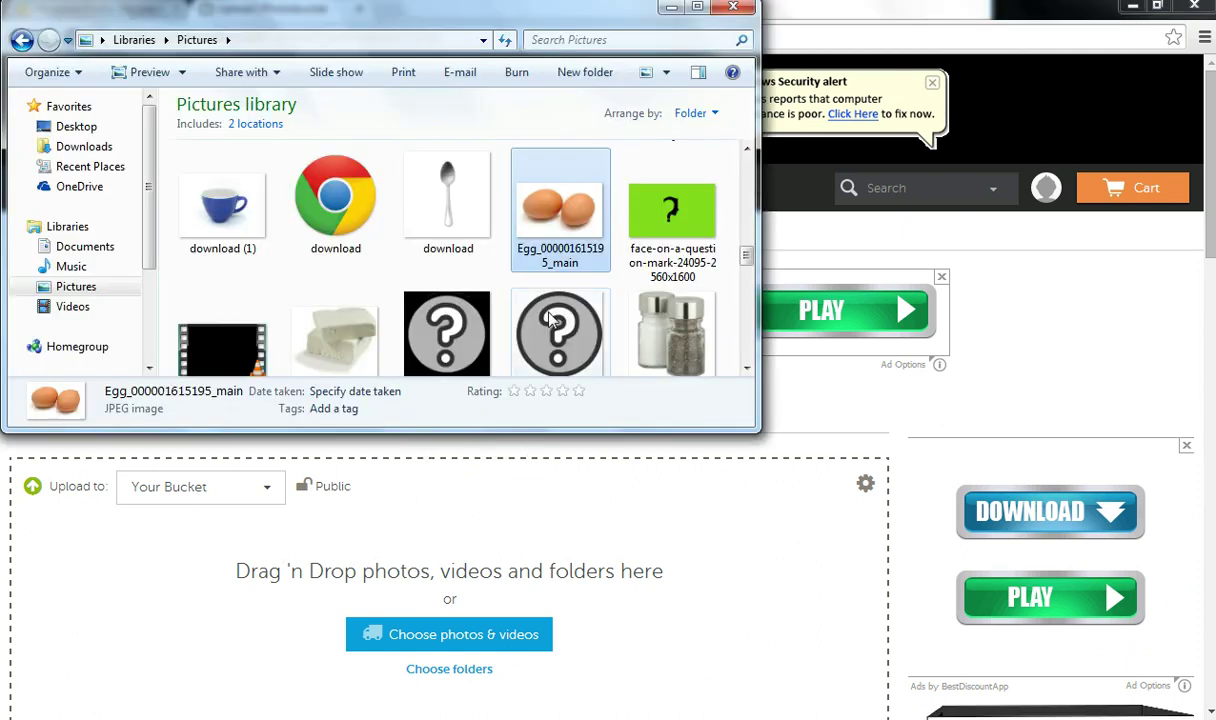
left_click_drag(549, 318, 494, 566)
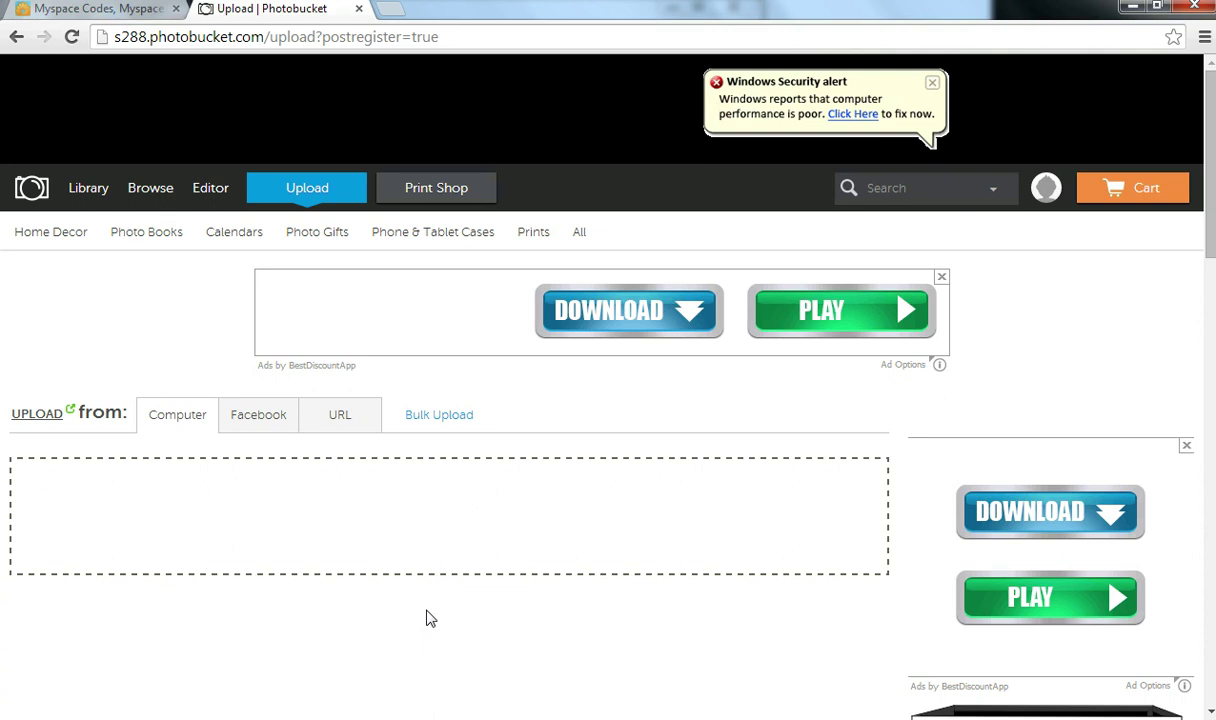
left_click_drag(1205, 165, 1203, 210)
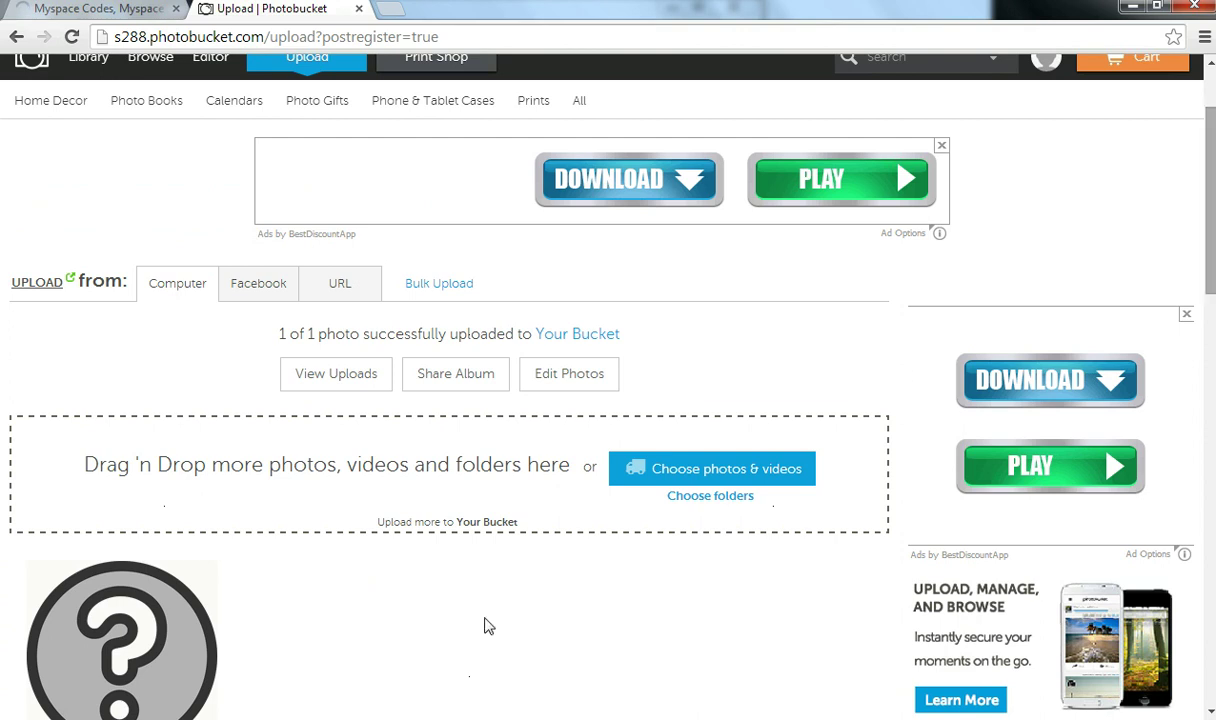
Open the uploaded question-mark image's own page and copy its Direct share link.
left_click(110, 655)
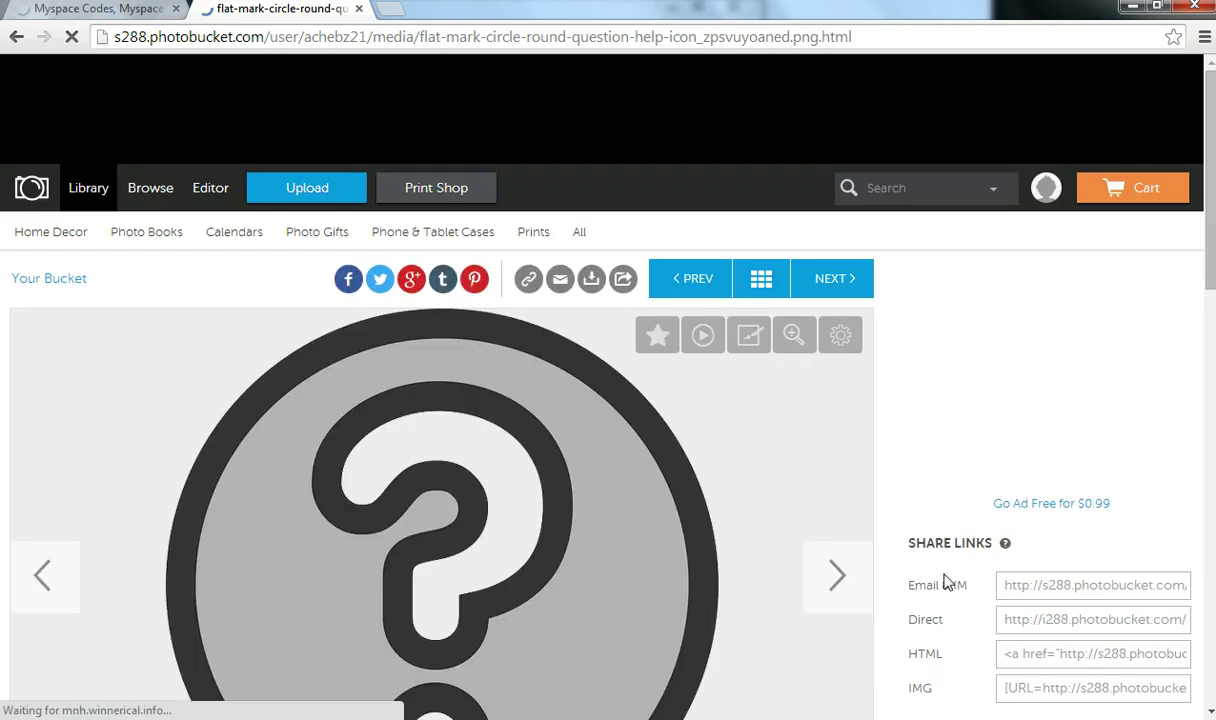
right_click(1044, 627)
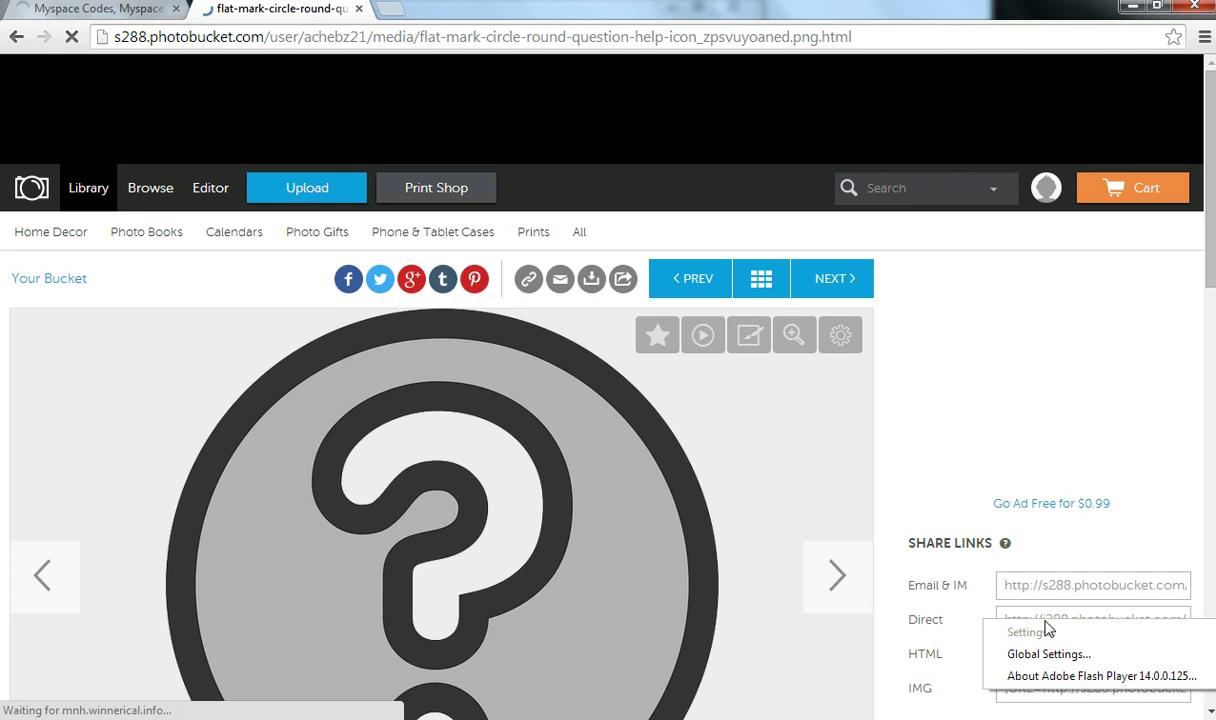
left_click(1049, 621)
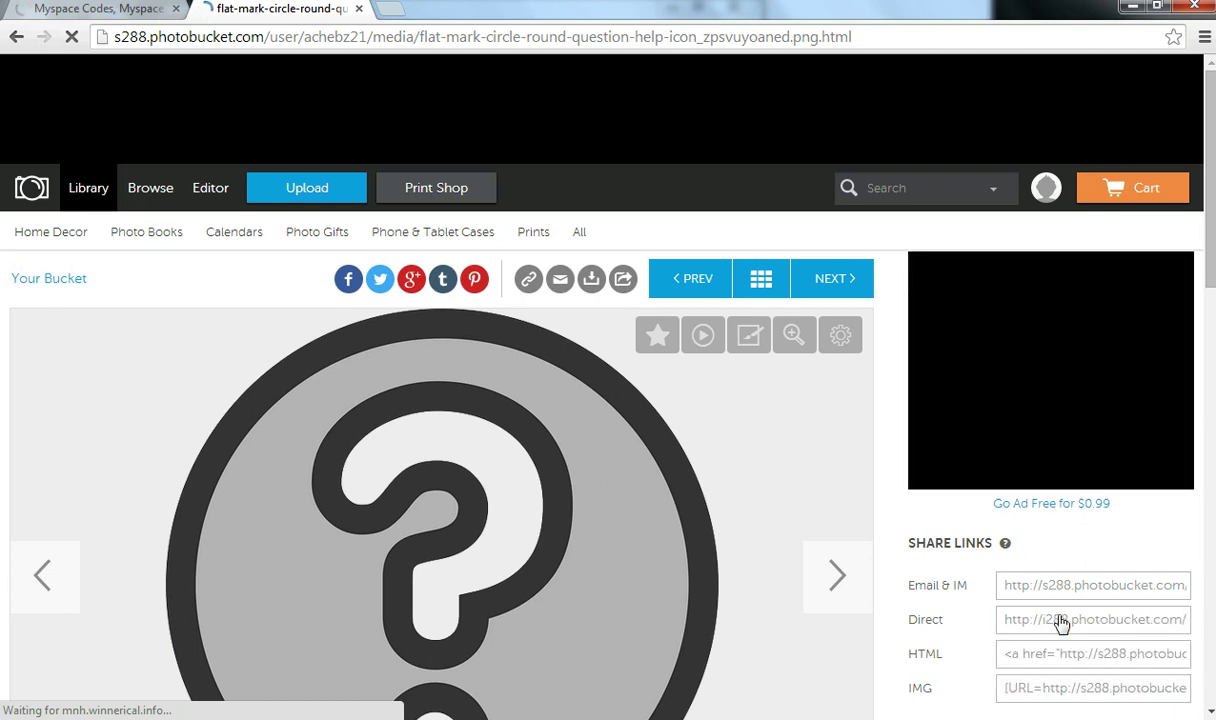
left_click(1055, 621)
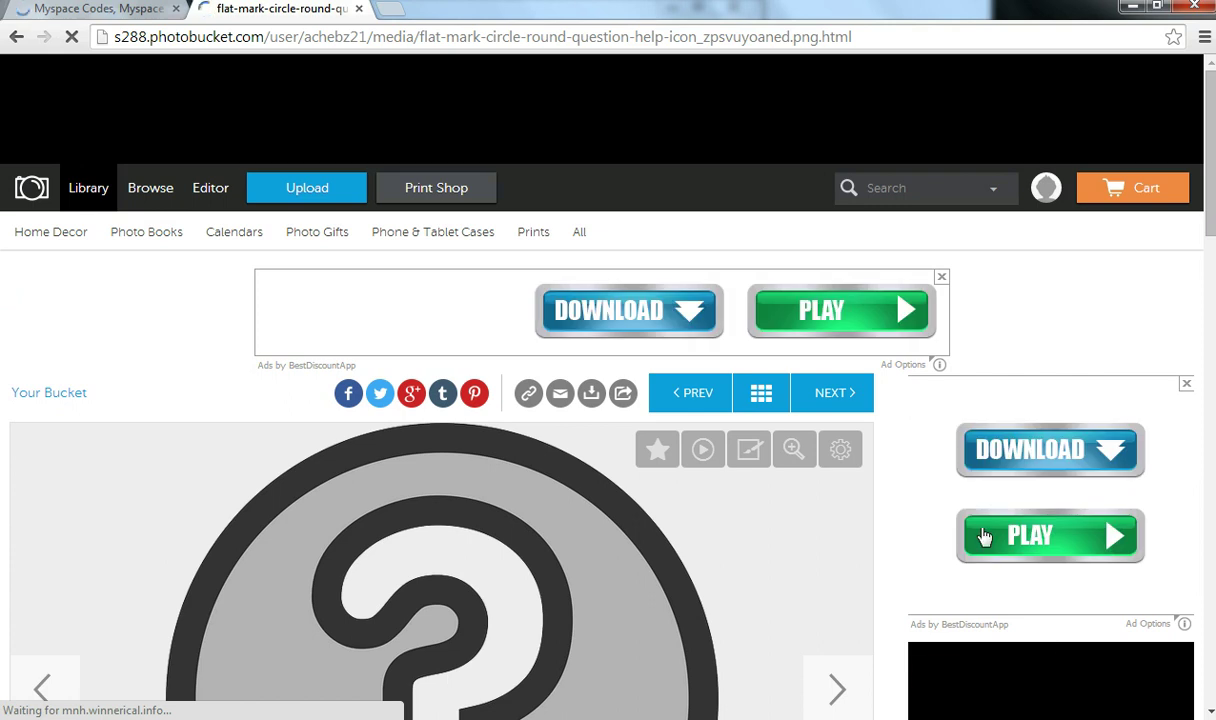
Open MySpaceGens' Generators > Link Generator and expand the Link Type dropdown.
left_click(120, 10)
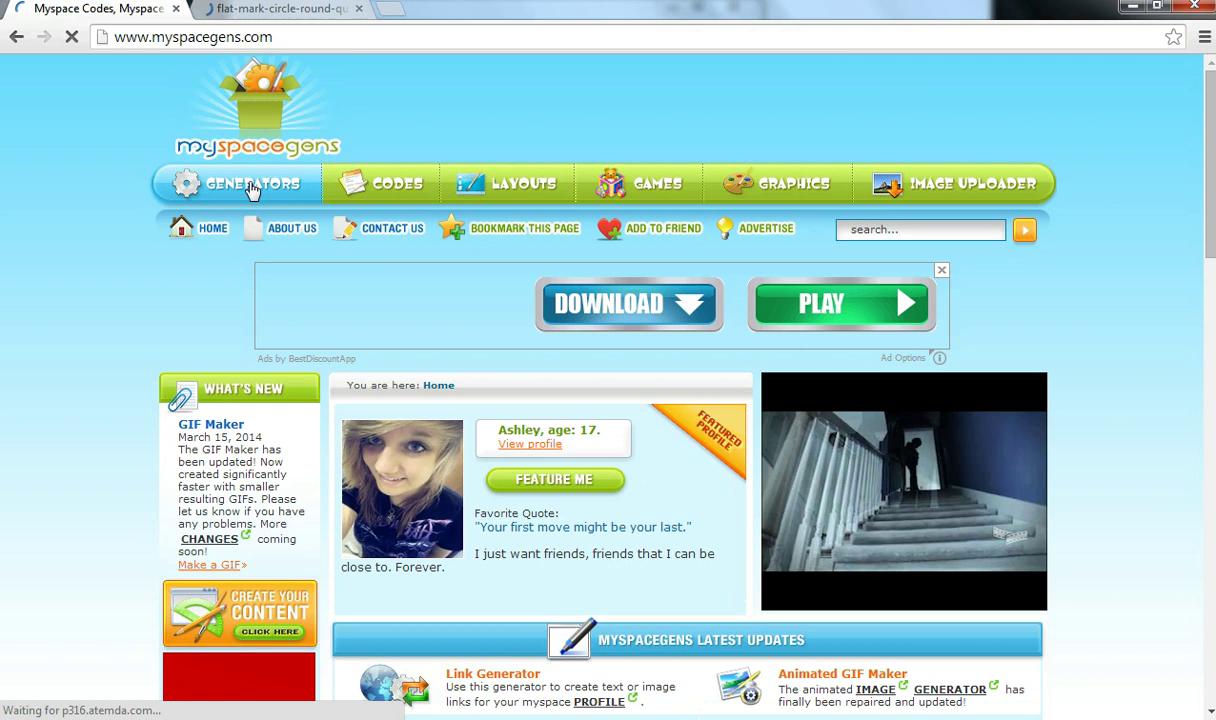
mouse_move(252, 190)
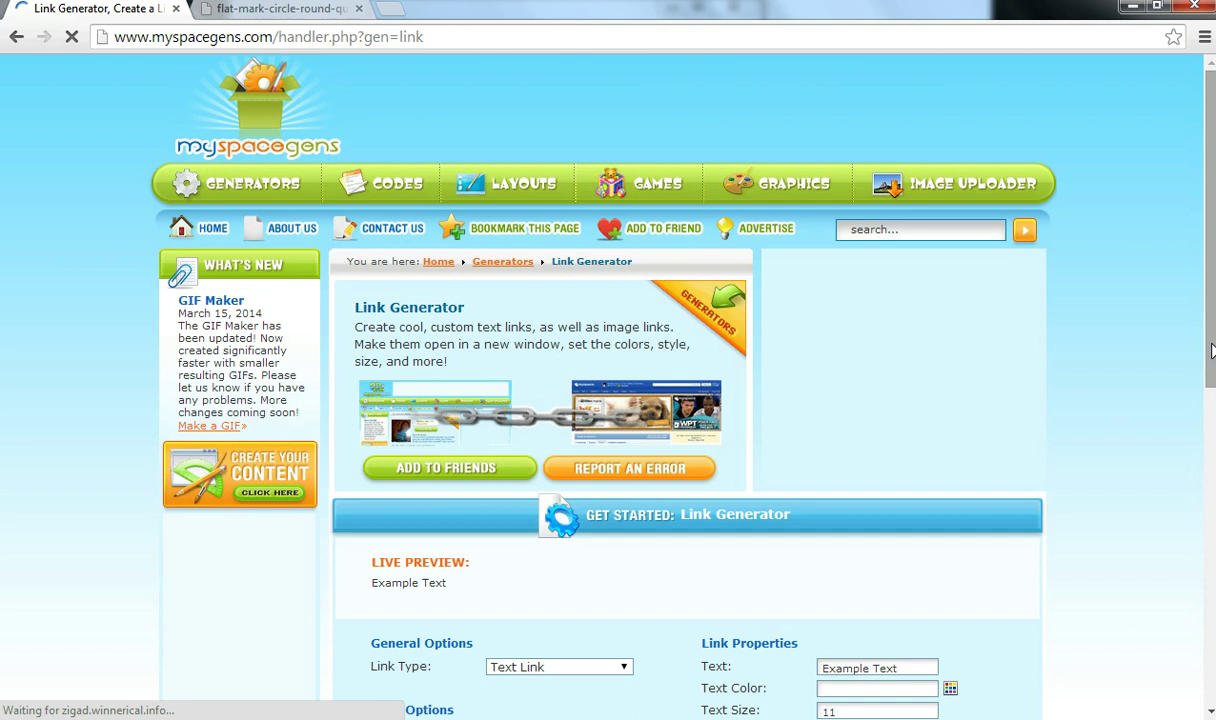
scroll(1213, 376, "down", 2)
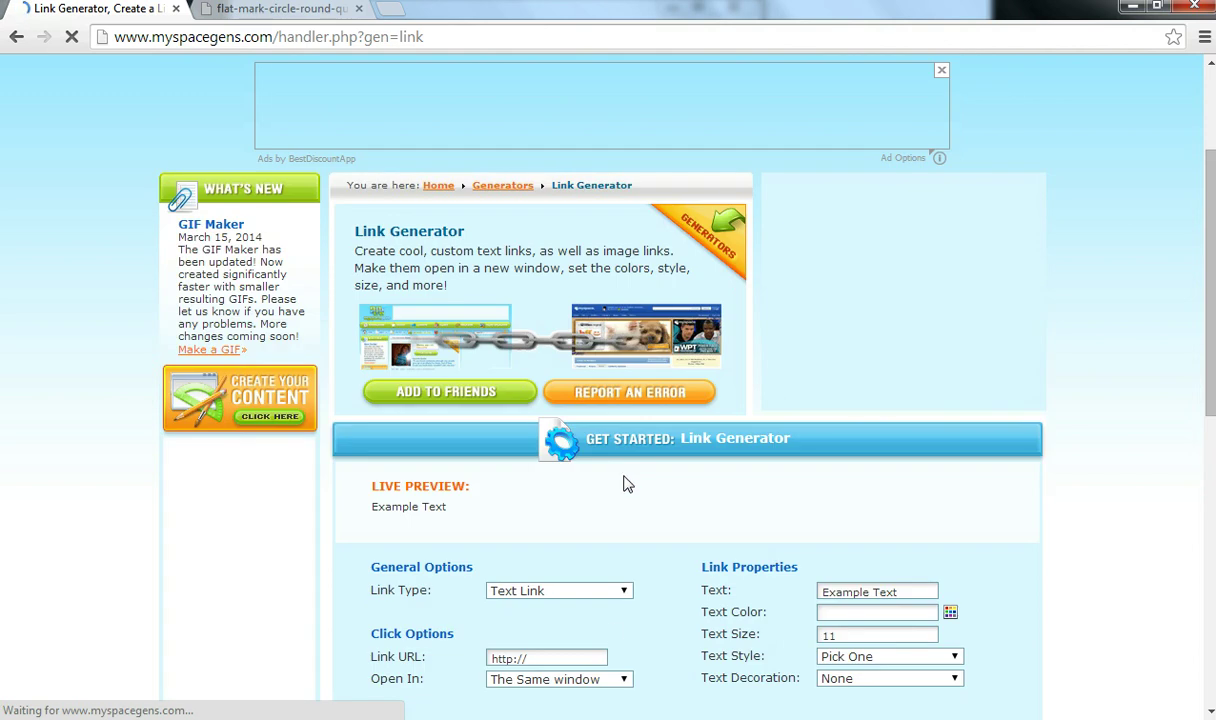
left_click(624, 595)
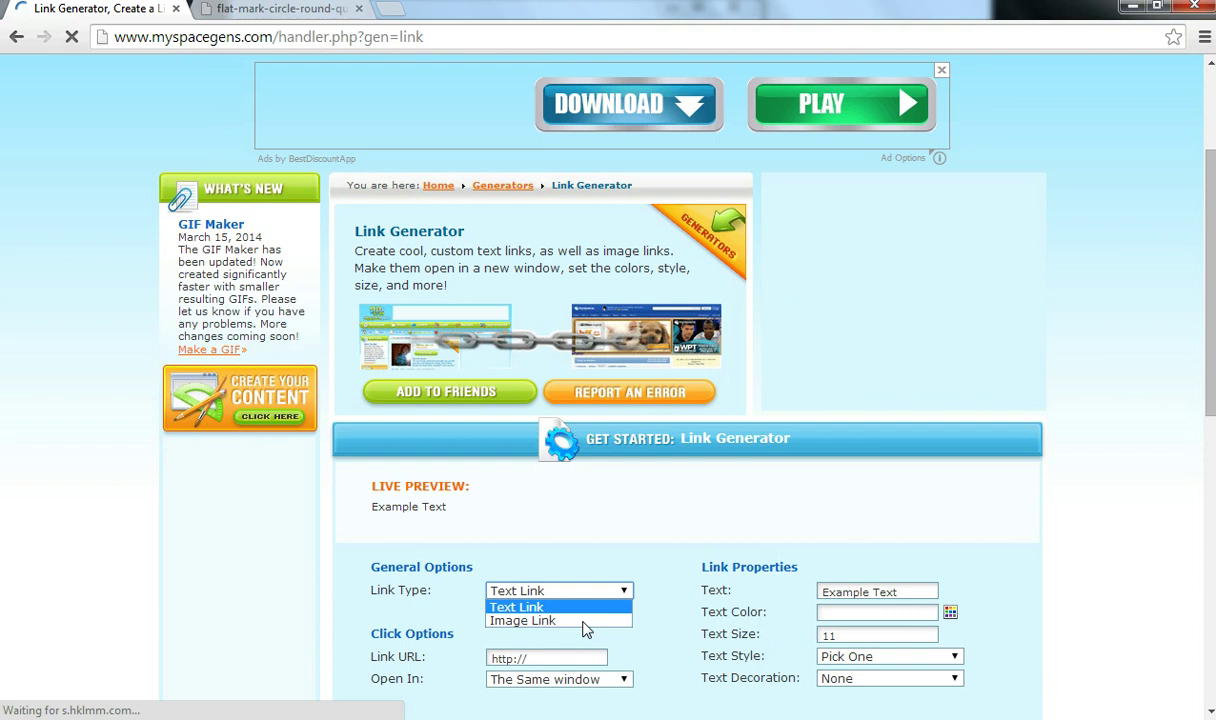
Set Link Type to Image Link and paste the question-mark image's Direct URL as the image address.
left_click(584, 621)
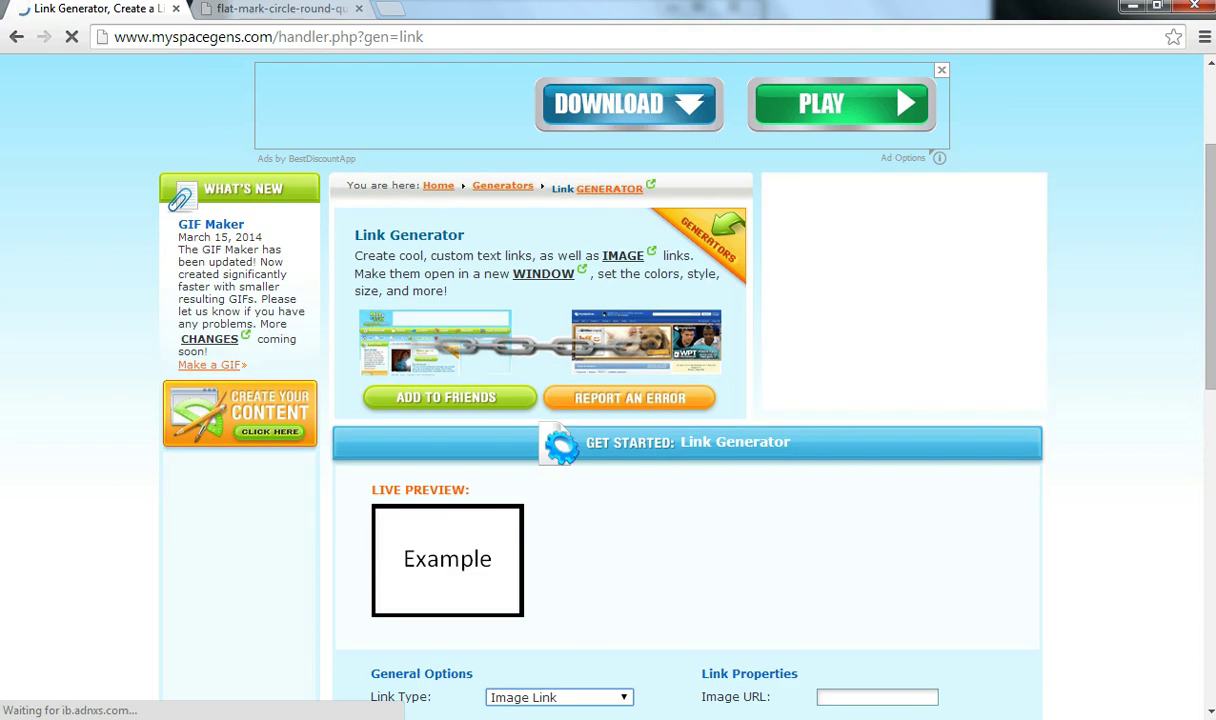
scroll(688, 269, "down", 3)
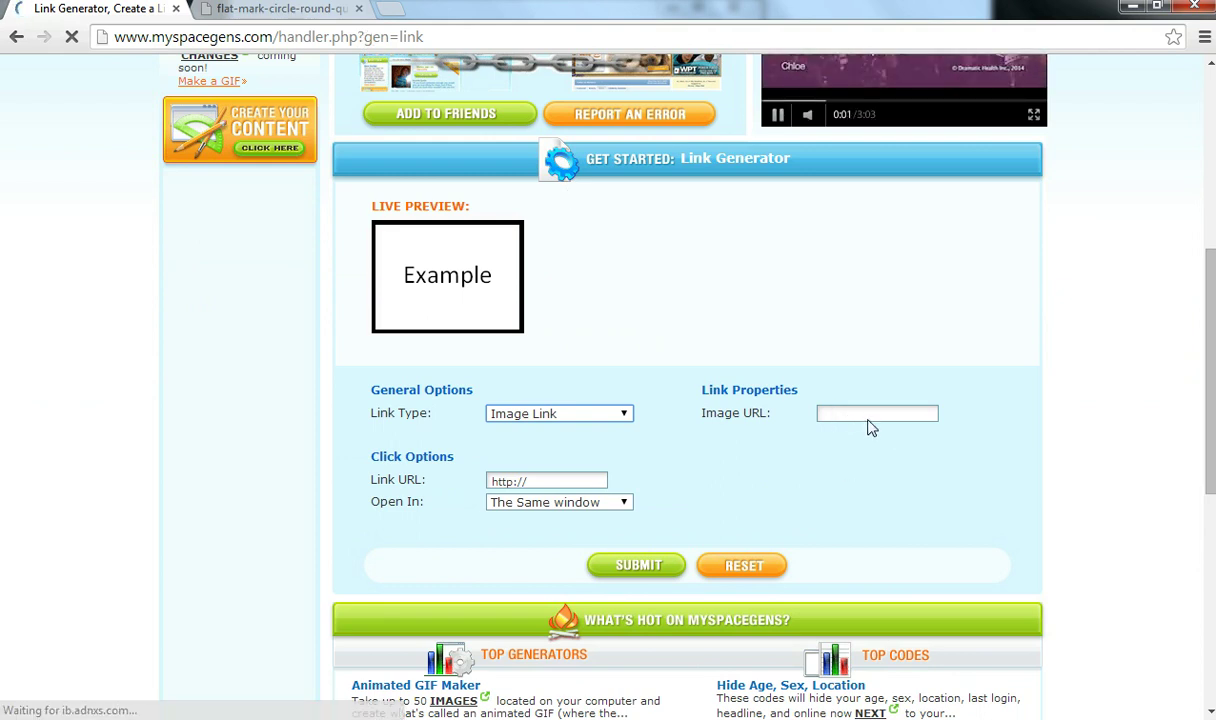
left_click(872, 415)
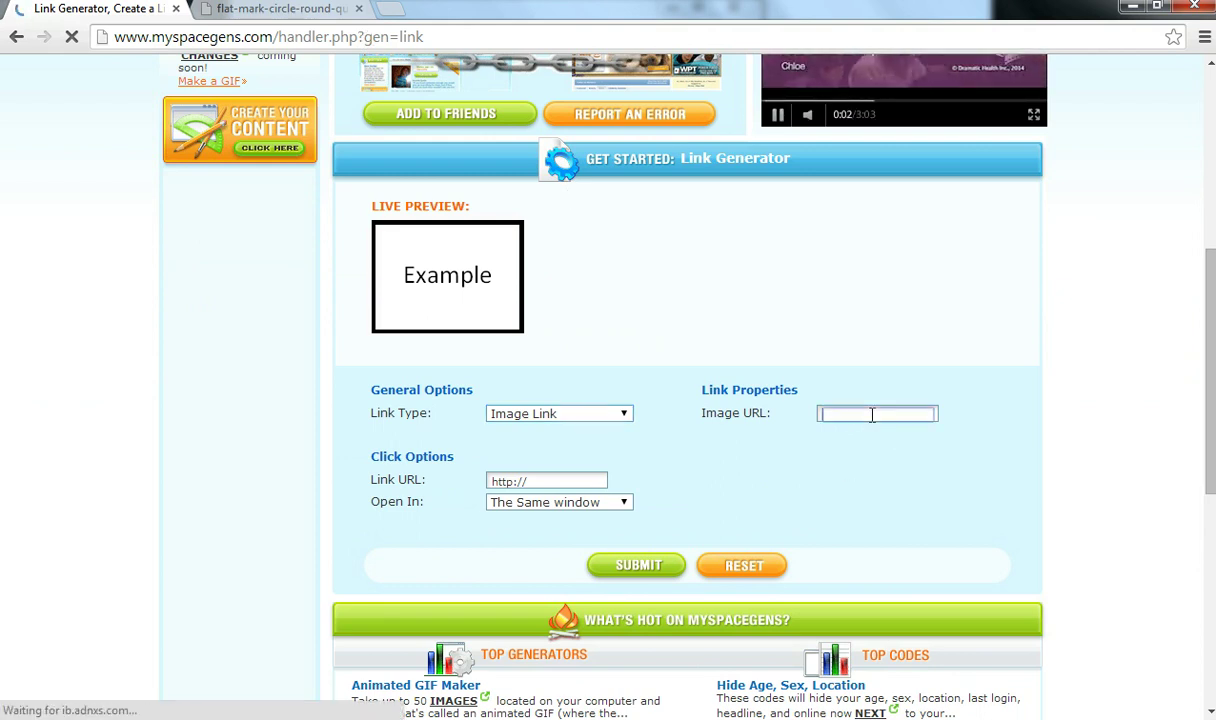
key("ctrl+v")
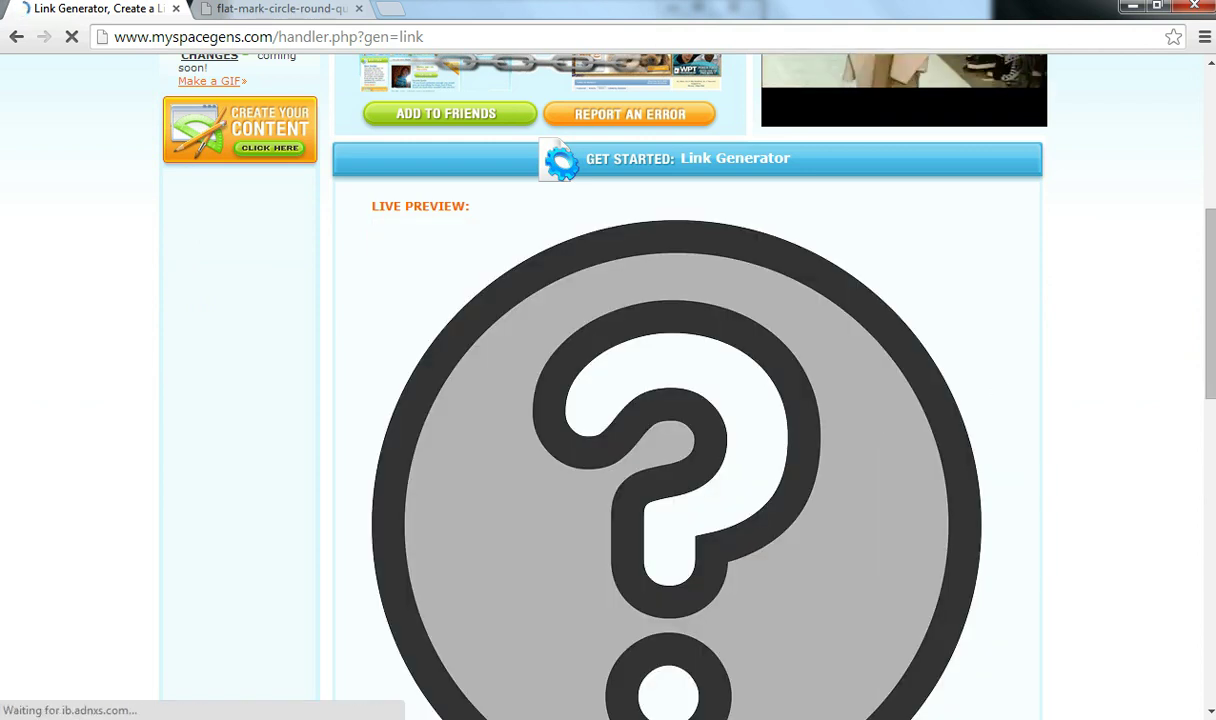
scroll(686, 400, "down", 3)
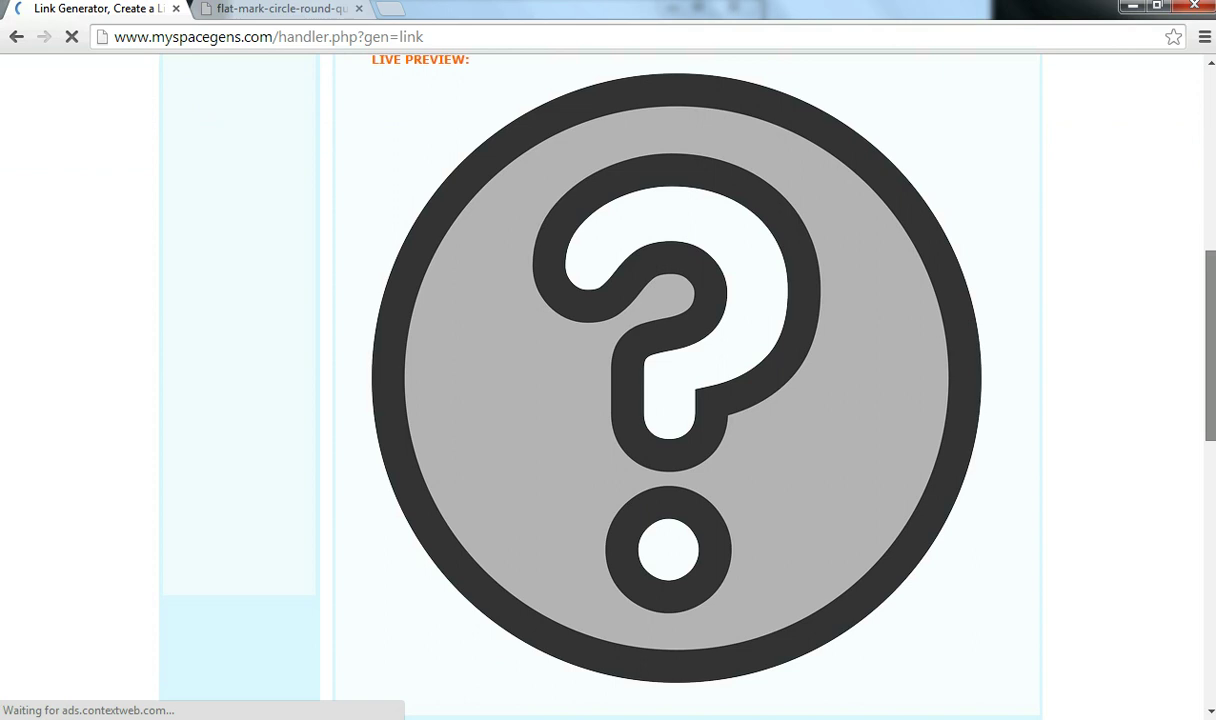
scroll(555, 355, "down", 5)
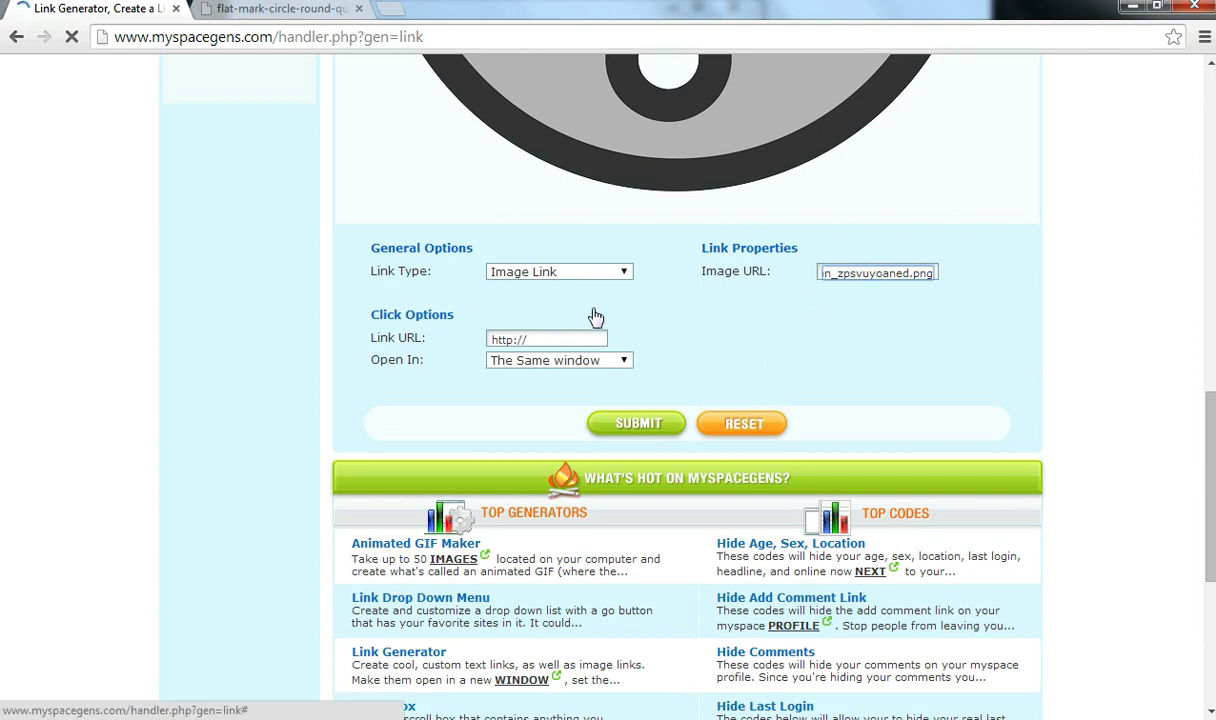
left_click(288, 8)
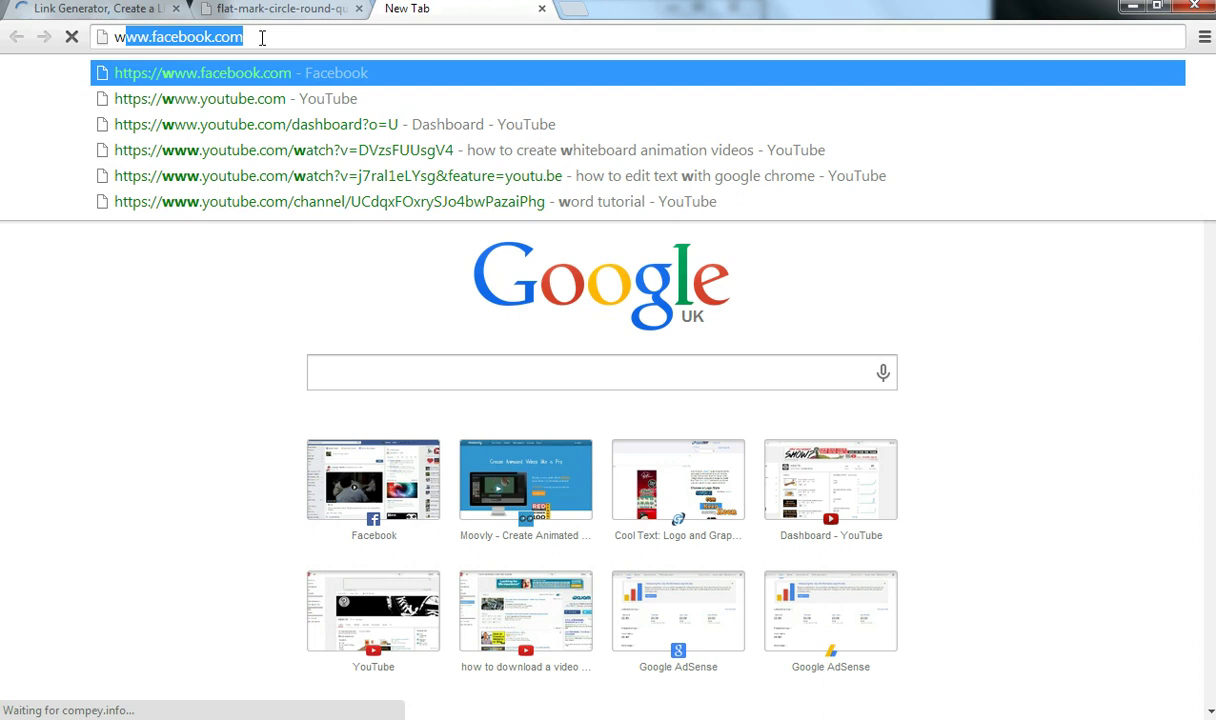
left_click(262, 37)
key("ctrl+c")
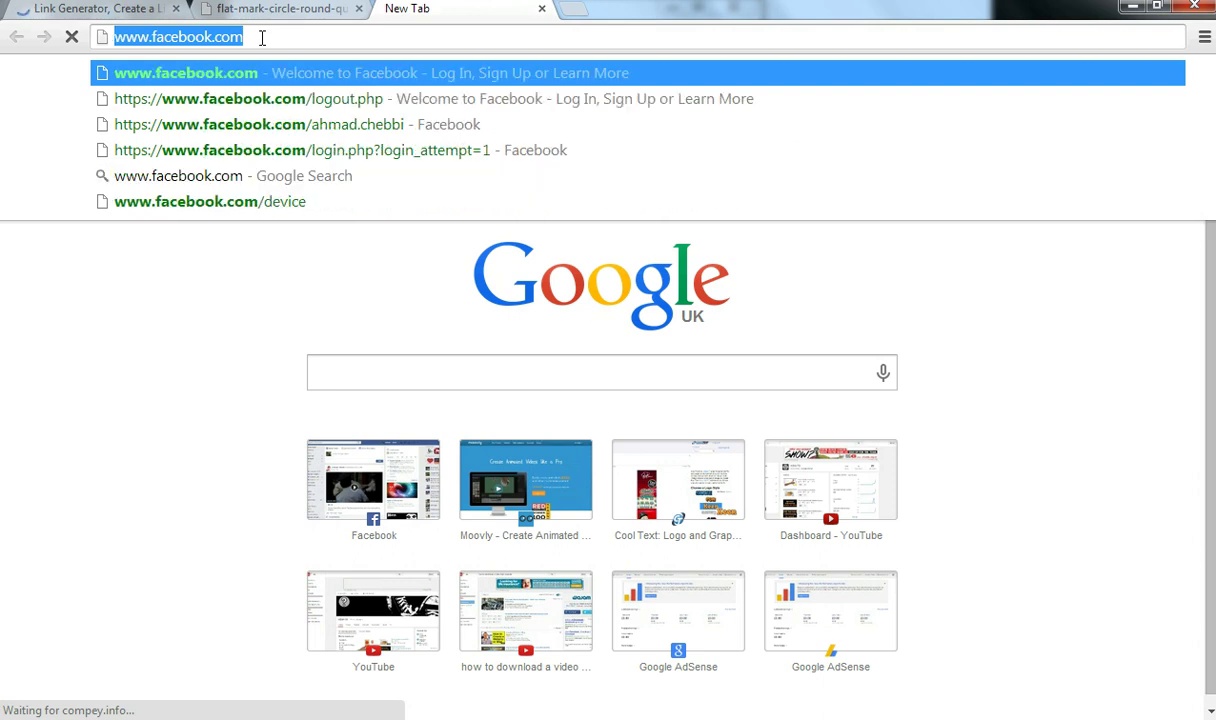
left_click(110, 12)
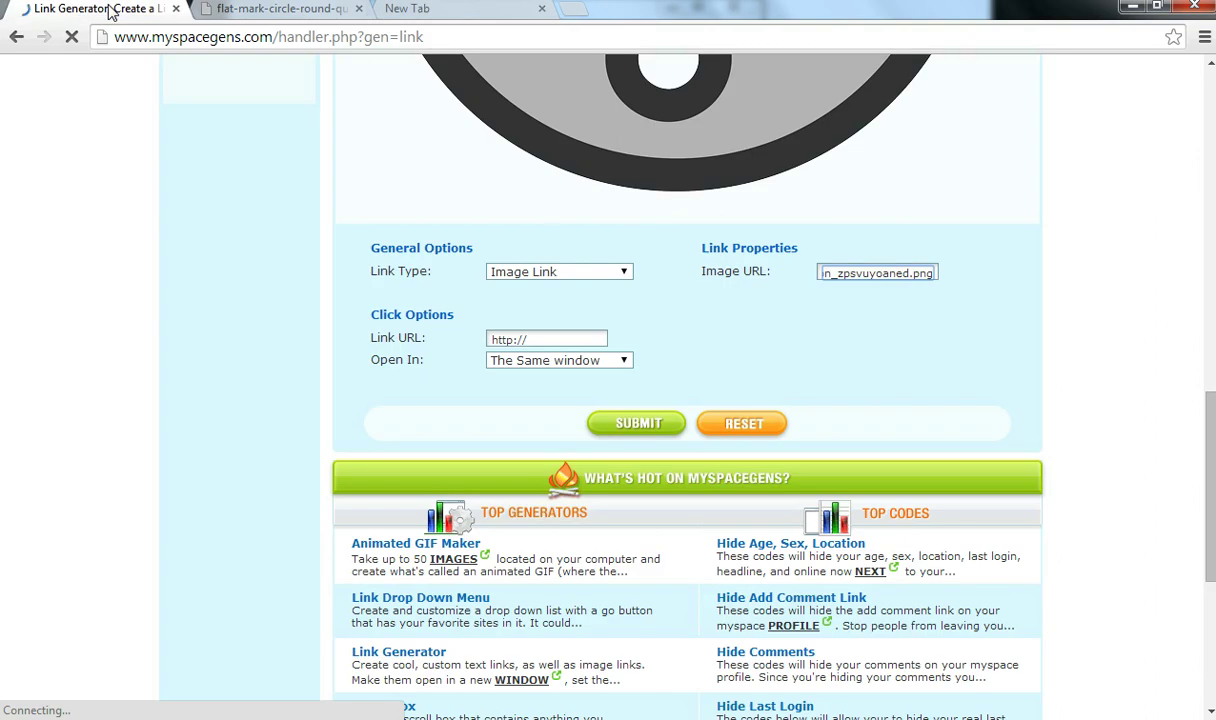
left_click(539, 340)
key("ctrl+v")
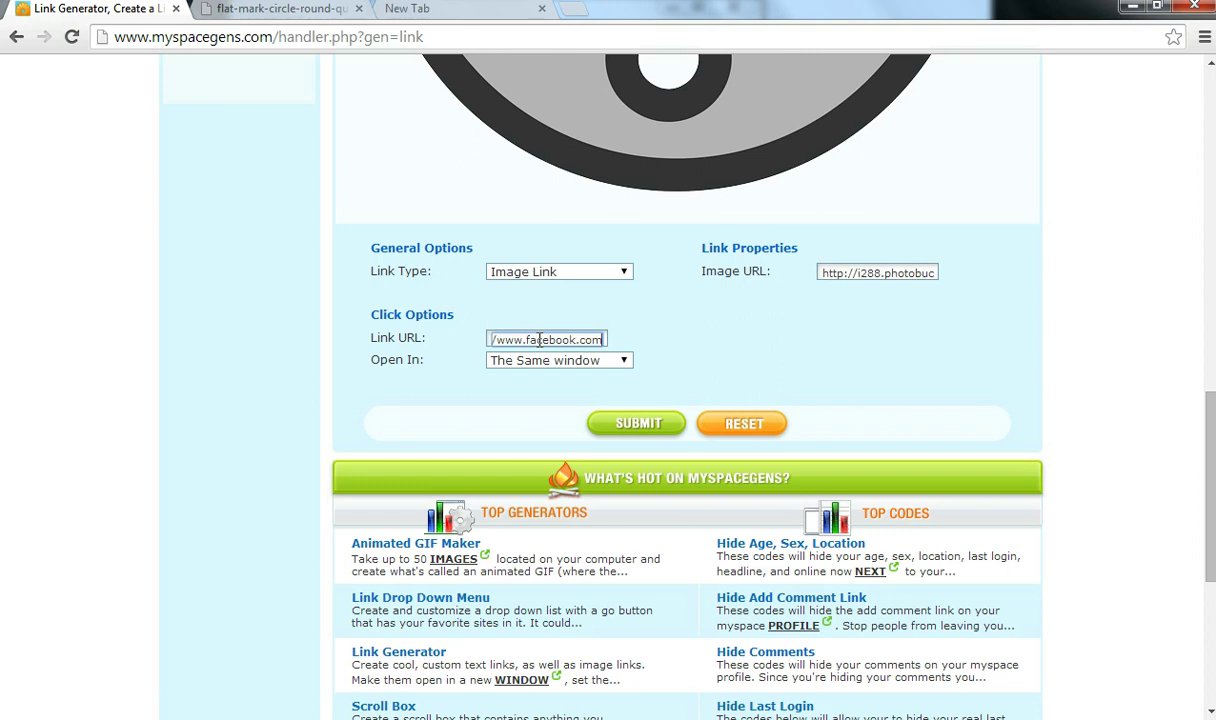
left_click(621, 362)
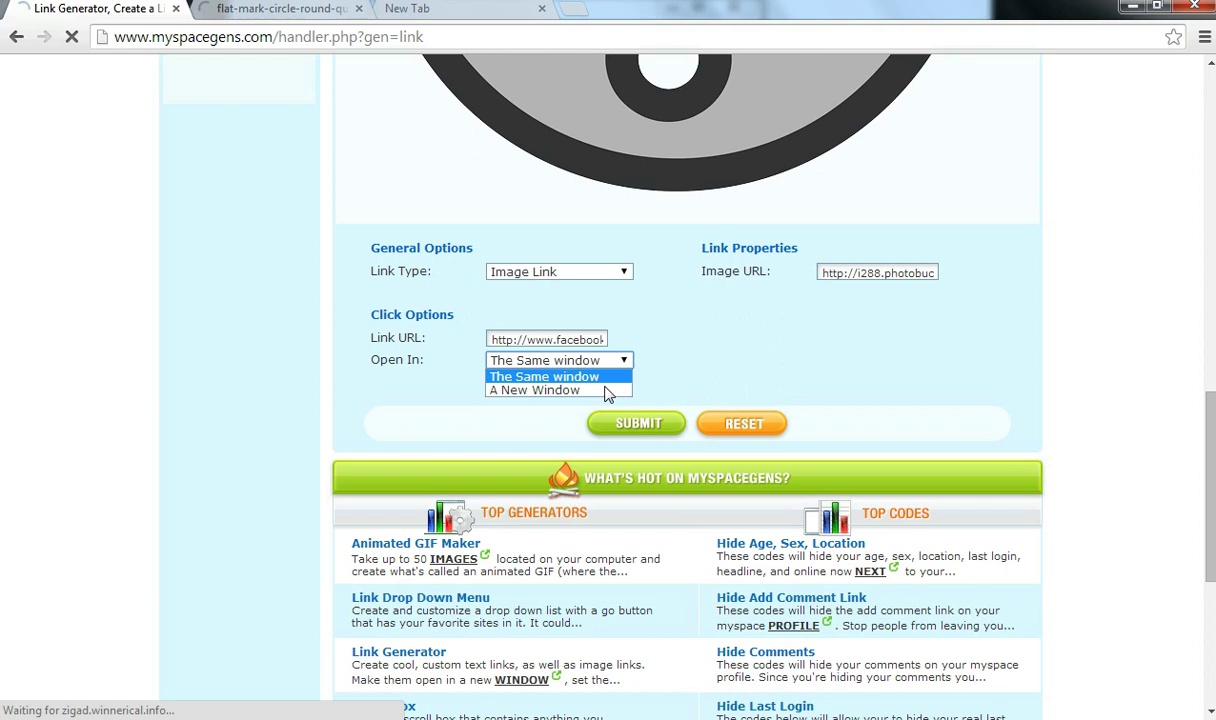
left_click(560, 390)
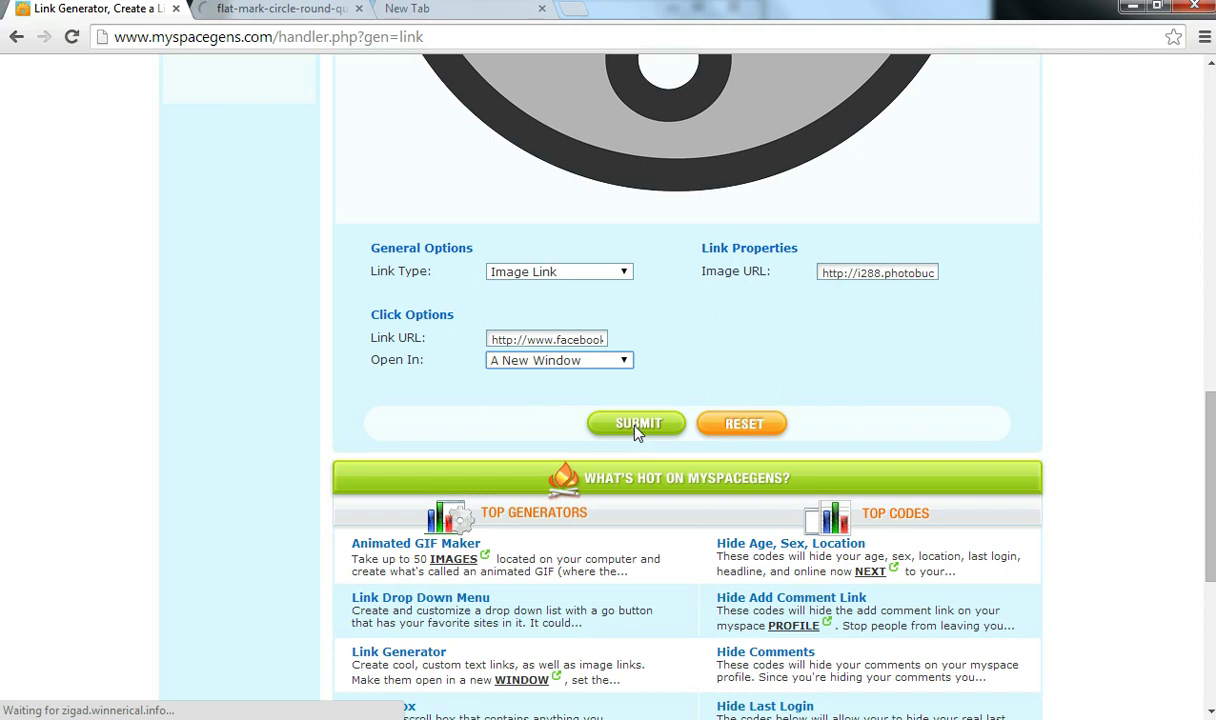
left_click(638, 426)
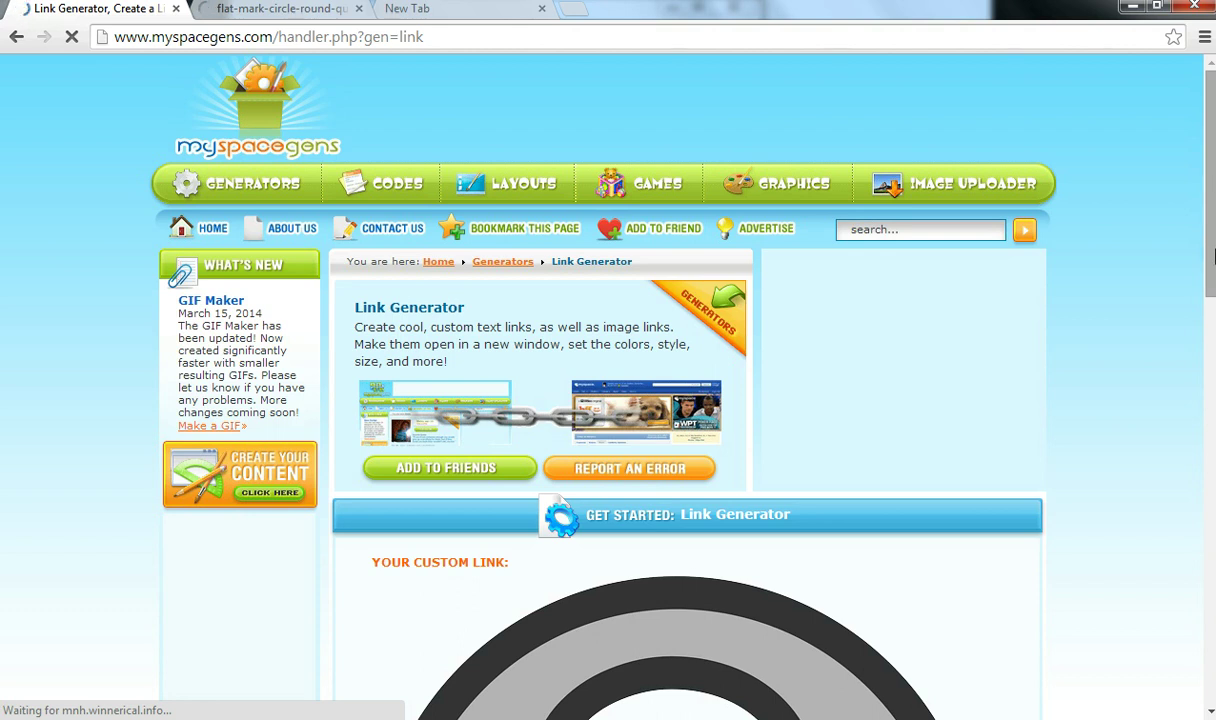
Select all the generated image-link HTML code, then scroll back up to the question-mark preview.
left_click_drag(1213, 257, 1213, 394)
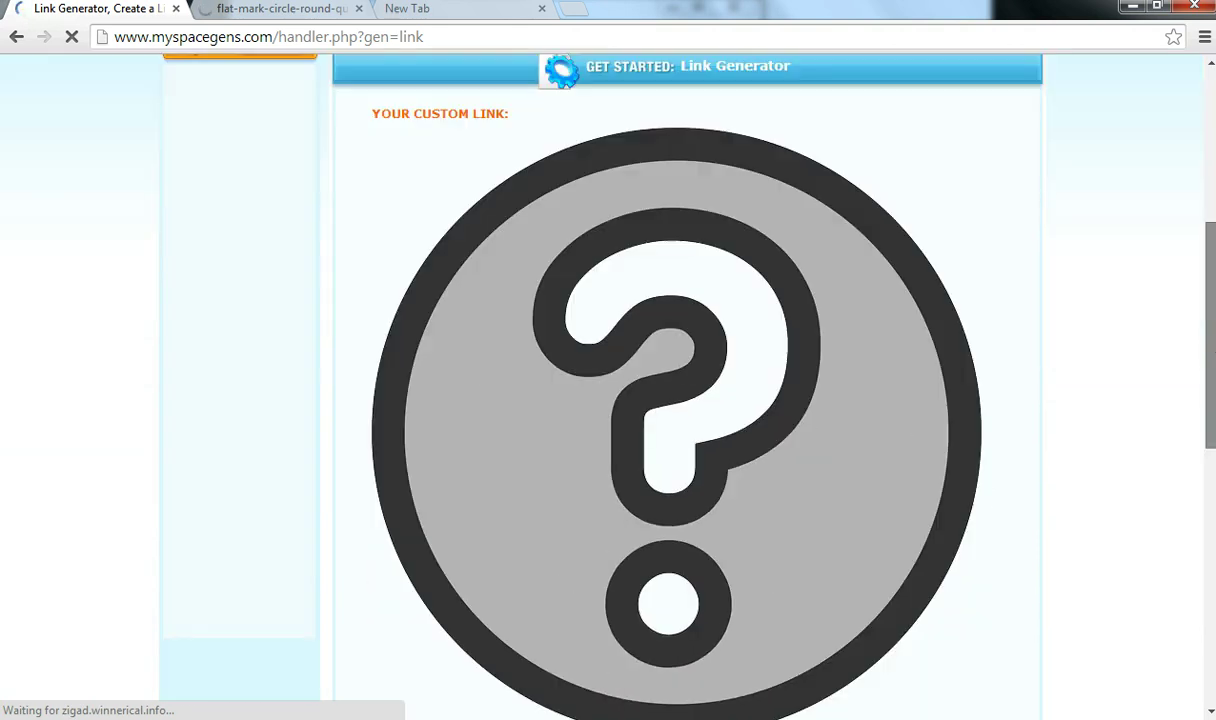
scroll(688, 380, "up", 1)
scroll(688, 380, "down", 2)
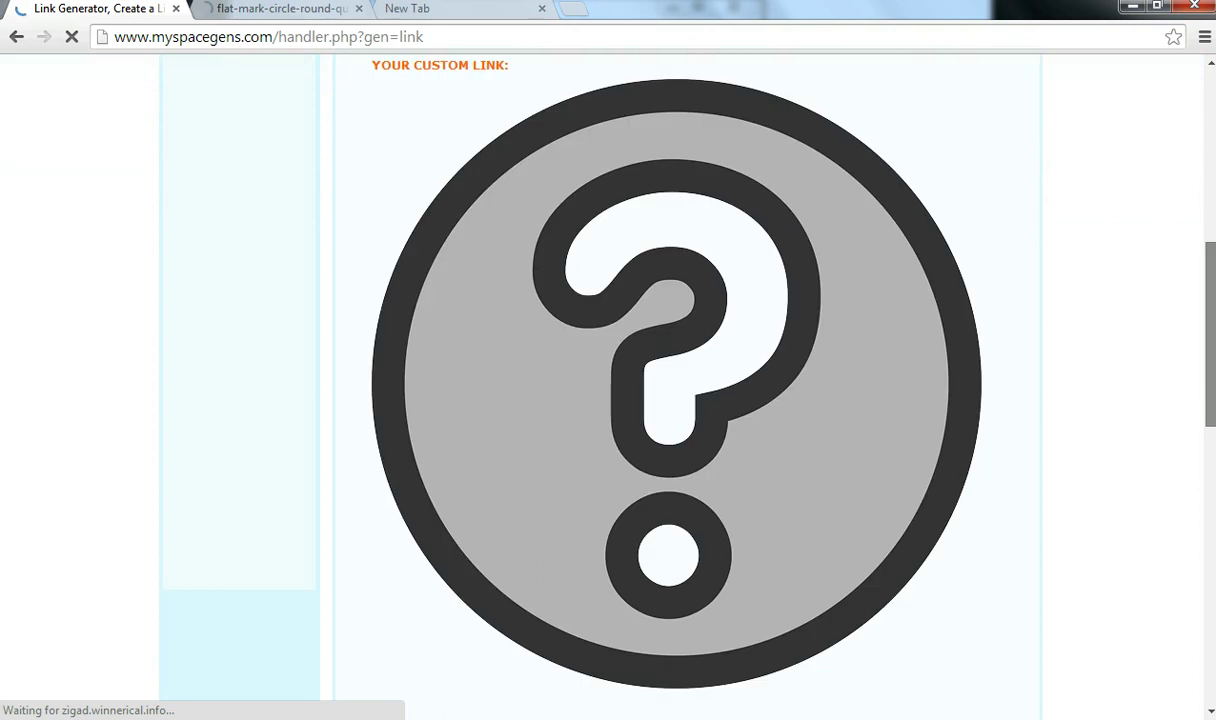
scroll(680, 330, "down", 5)
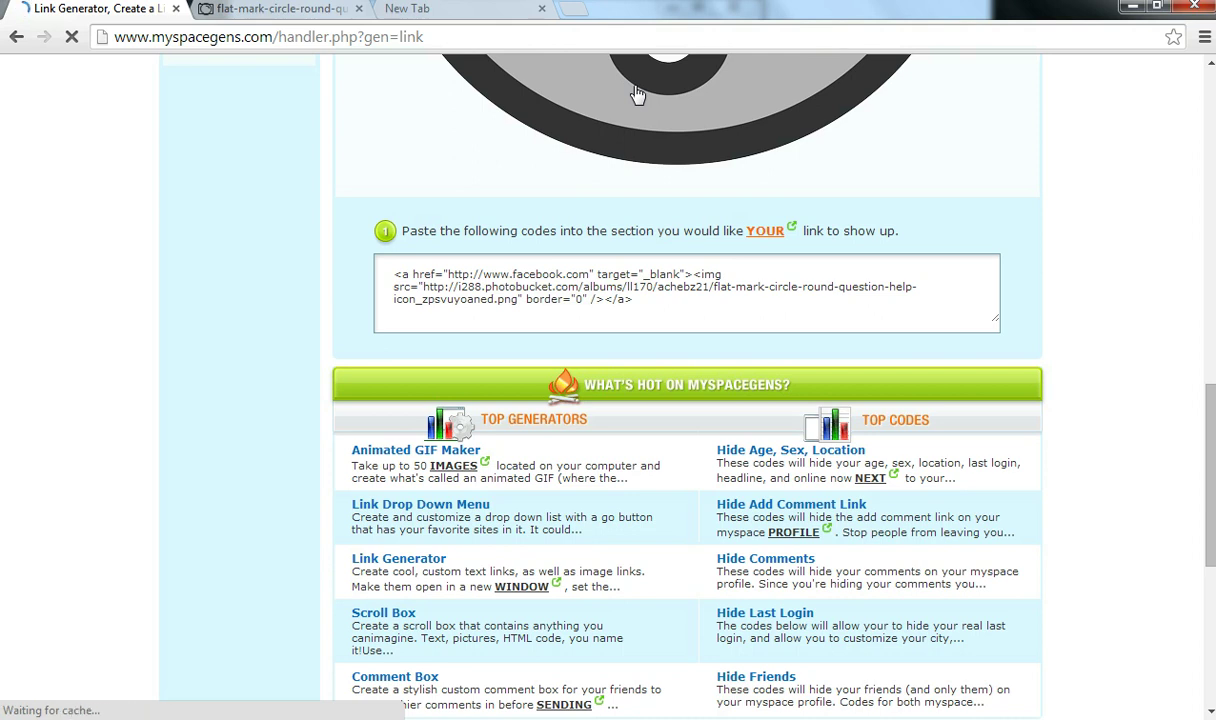
left_click(584, 302)
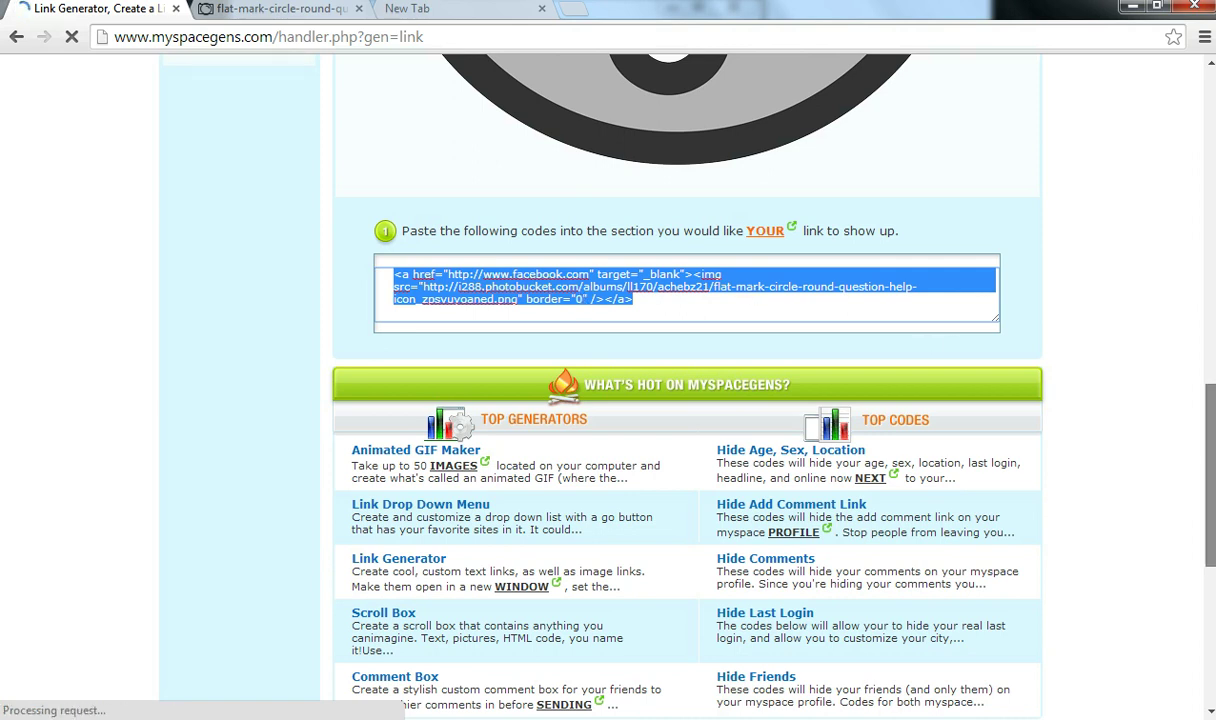
scroll(687, 360, "up", 3)
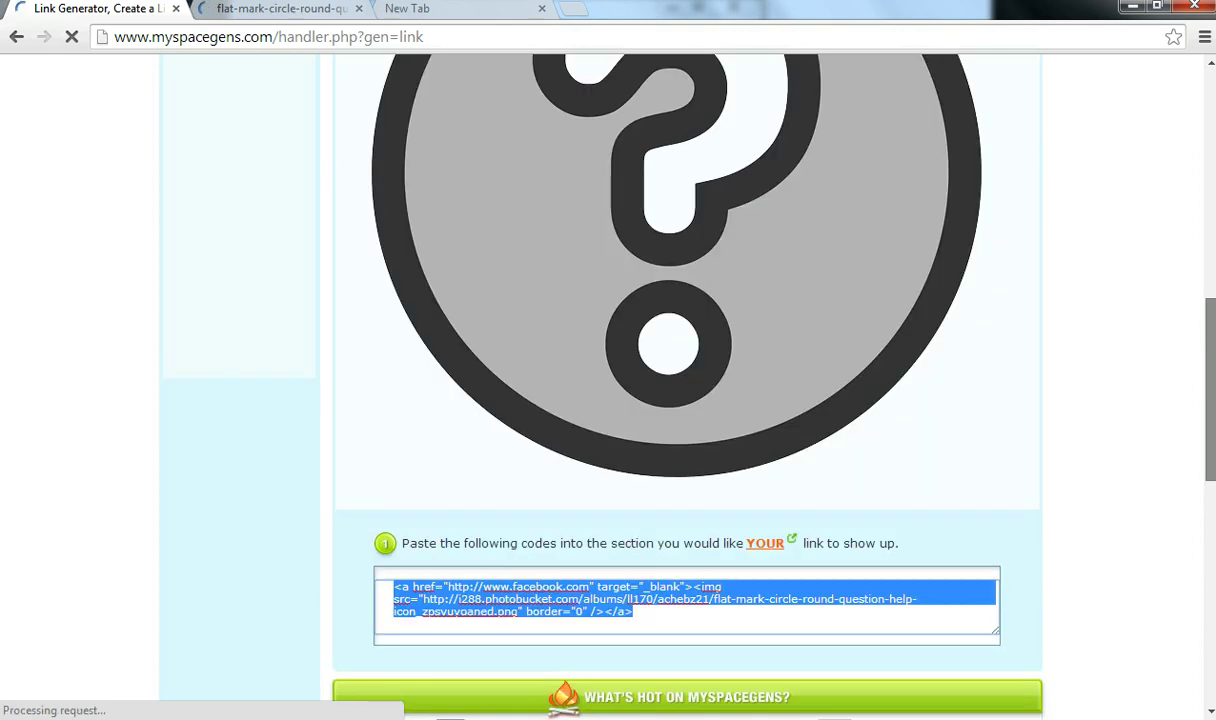
scroll(687, 360, "up", 2)
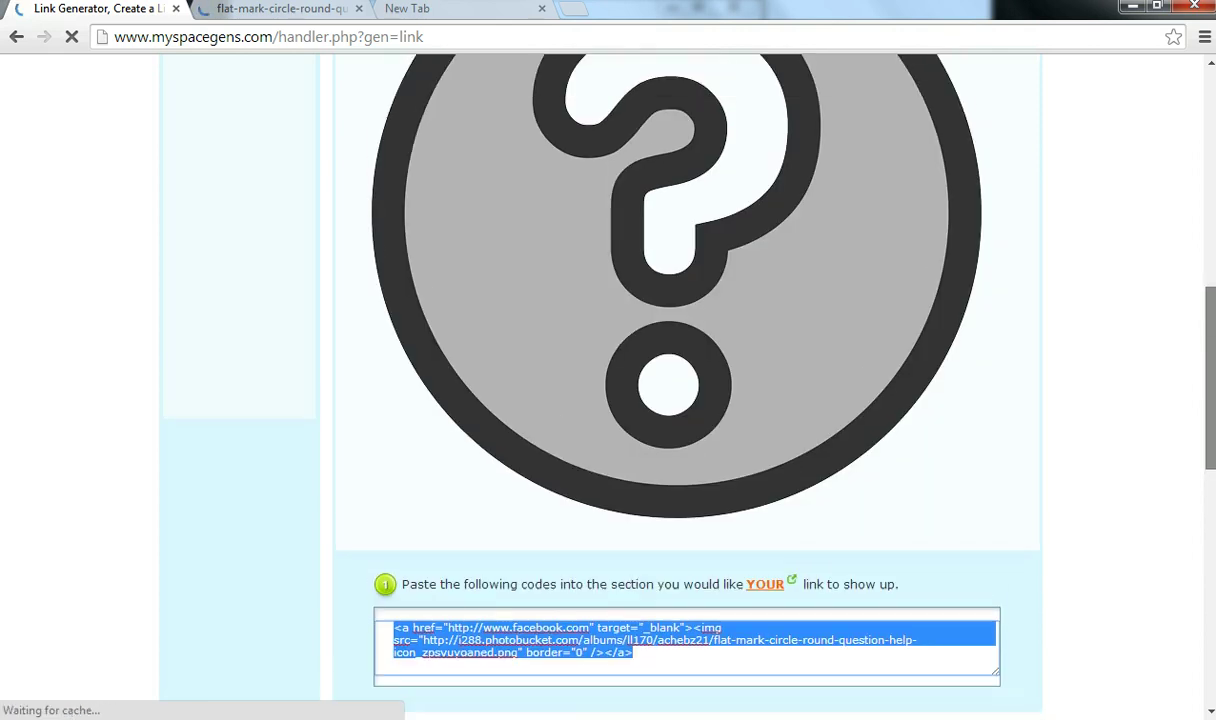
scroll(687, 360, "up", 2)
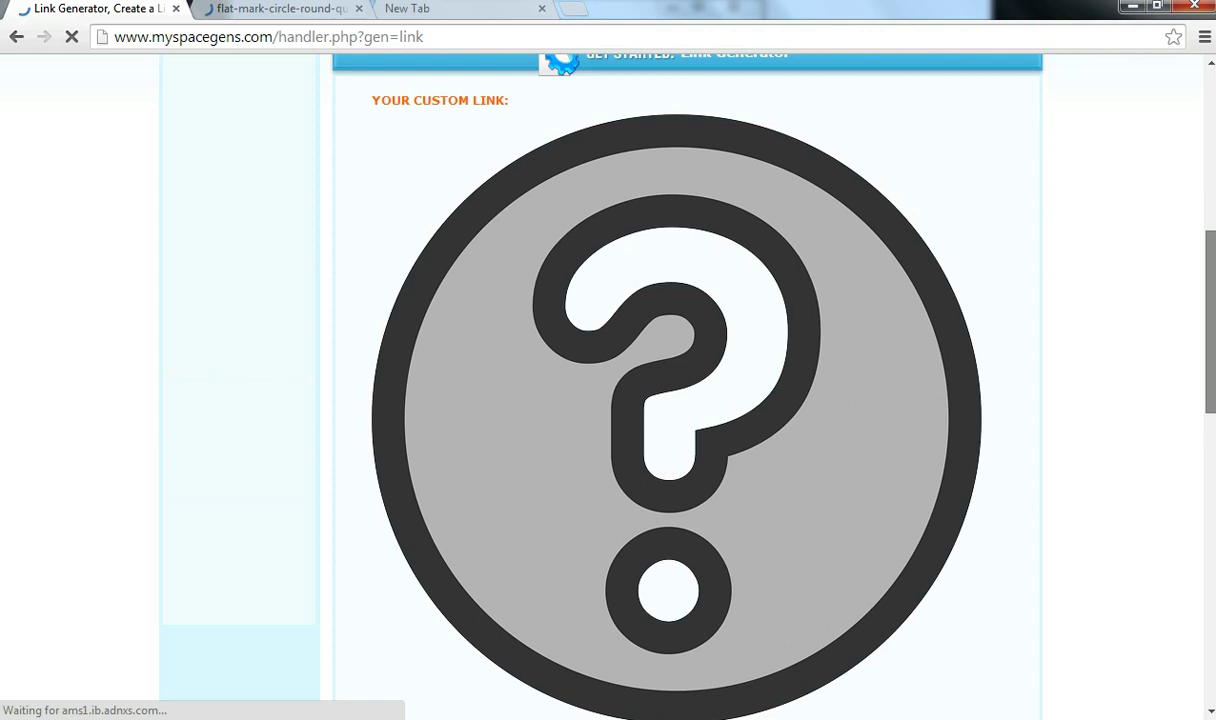
scroll(792, 370, "up", 1)
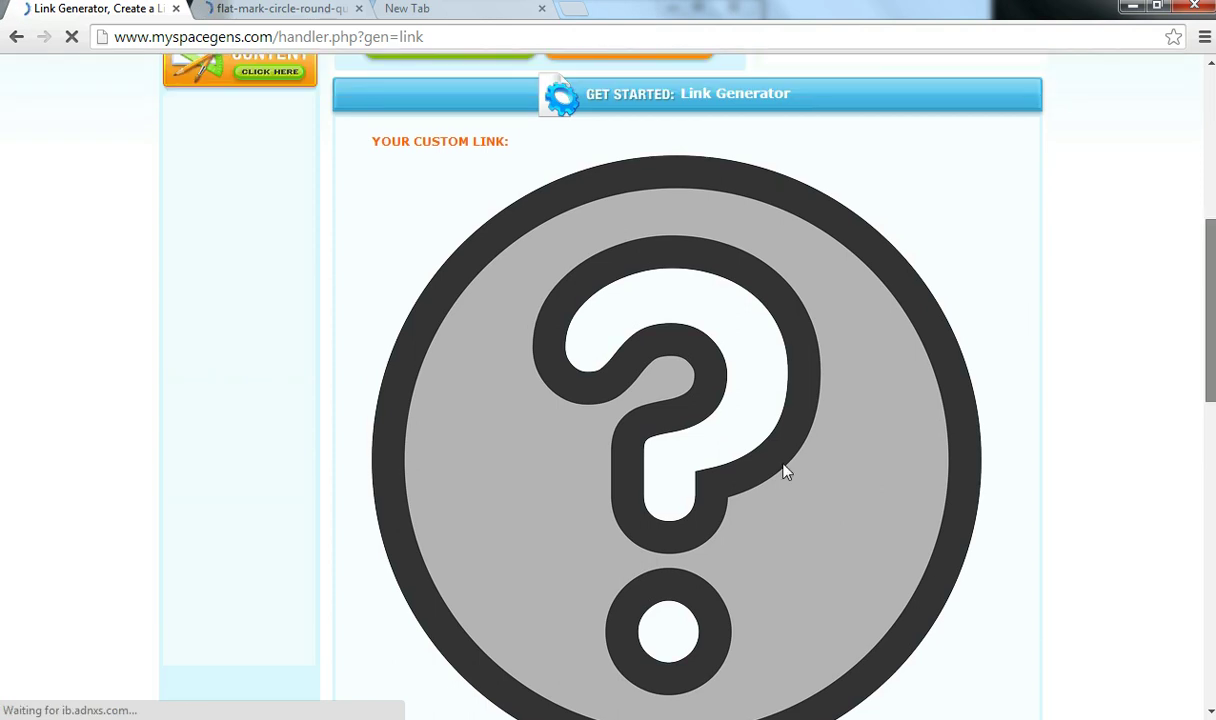
scroll(781, 477, "up", 2)
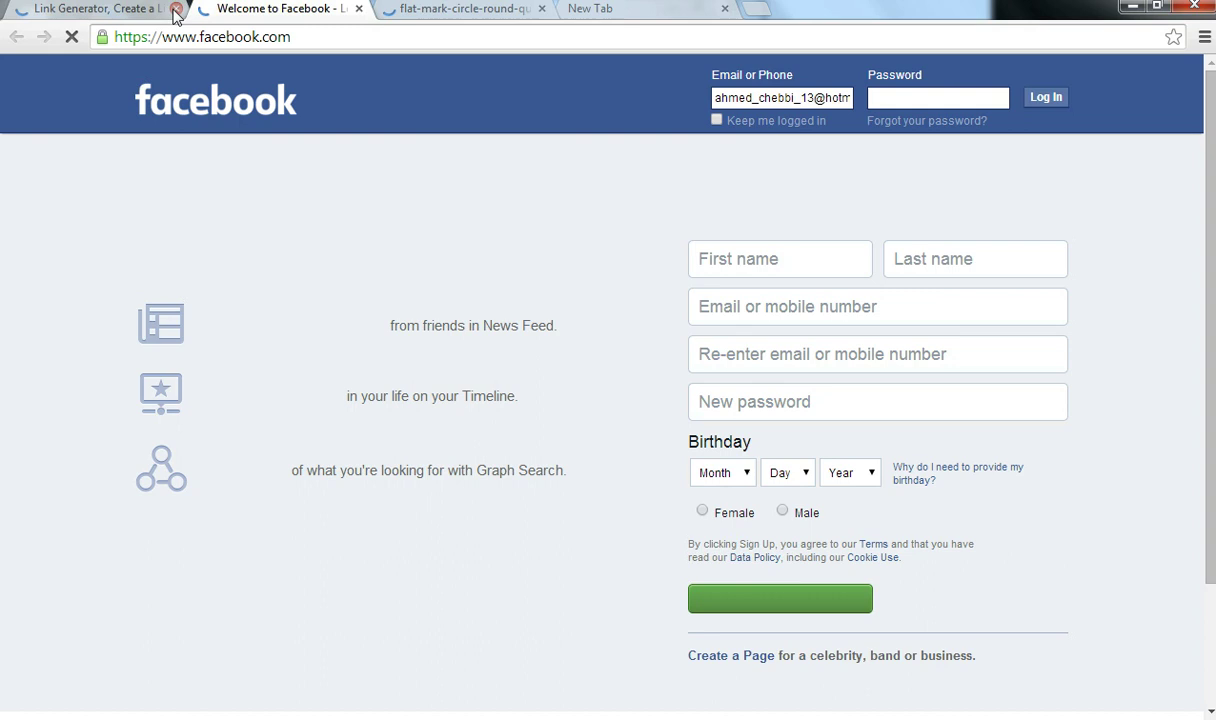
left_click(603, 8)
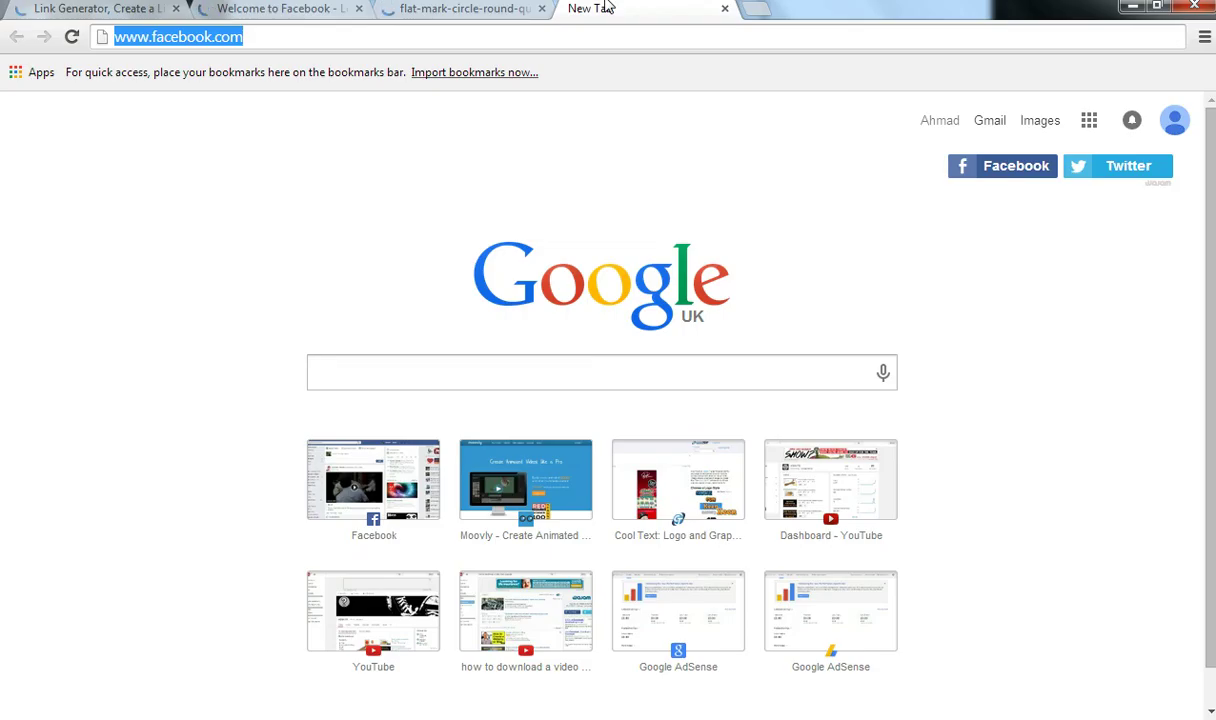